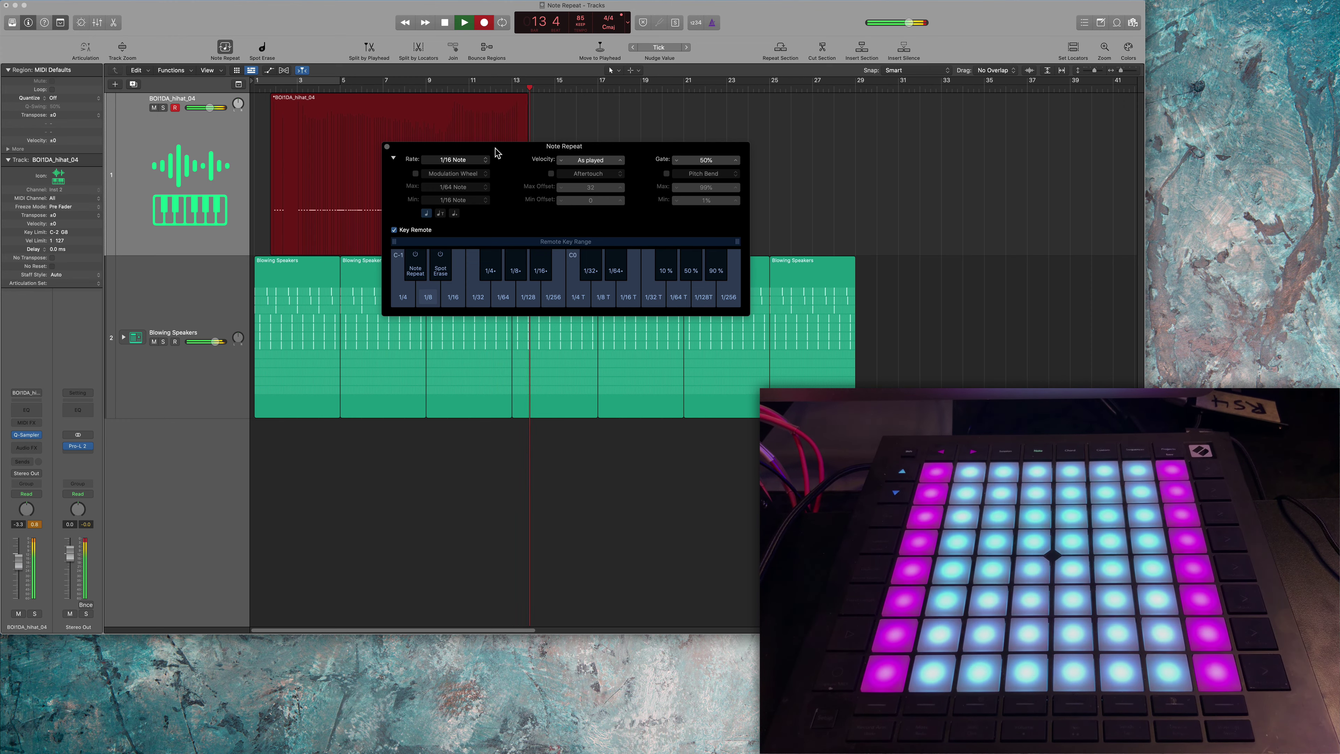
Step: Stop recording on the hi-hat track and close the Note Repeat window
key("space")
left_click(388, 147)
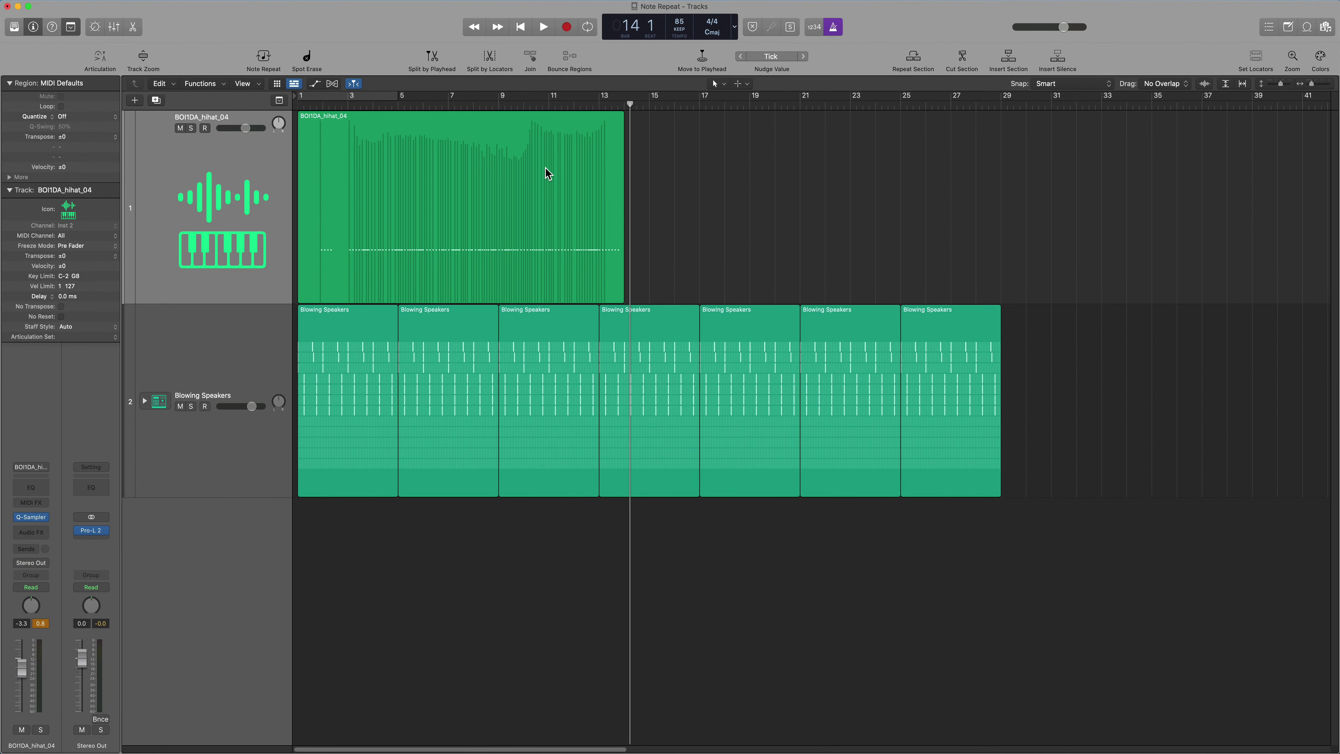
Step: Examine the recorded BOI1DA_hihat_04 notes from bar 2 onward in an enlarged Piano Roll and close the editor
double_click(460, 152)
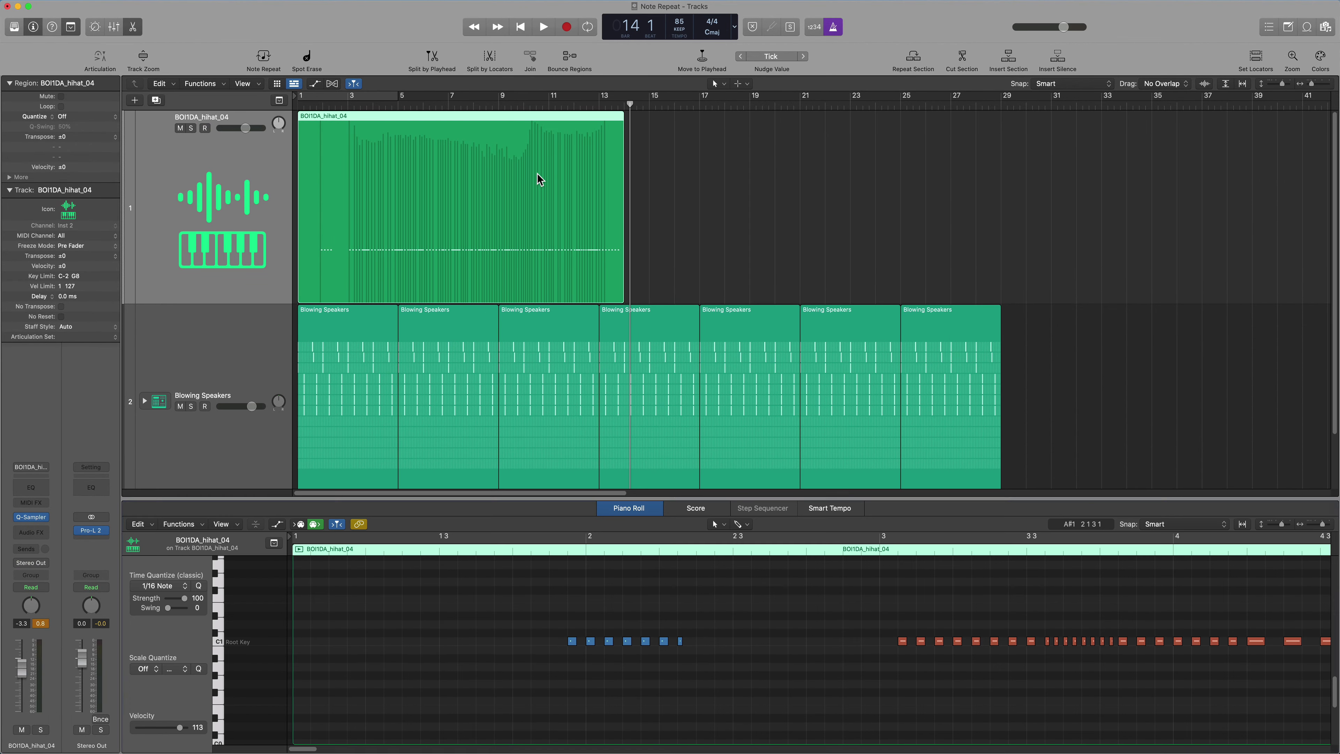
left_click_drag(706, 496, 696, 234)
scroll(811, 375, "right", 1)
scroll(810, 375, "right", 4)
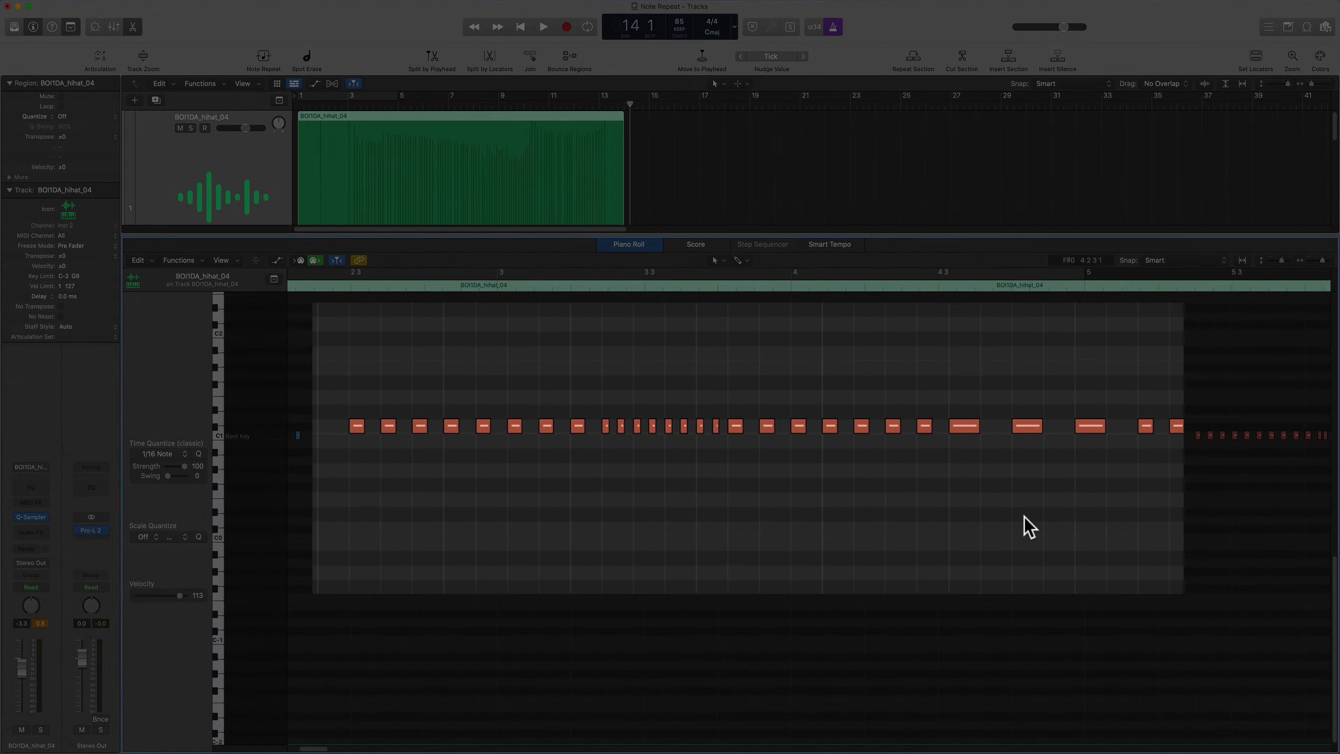
scroll(909, 491, "right", 1)
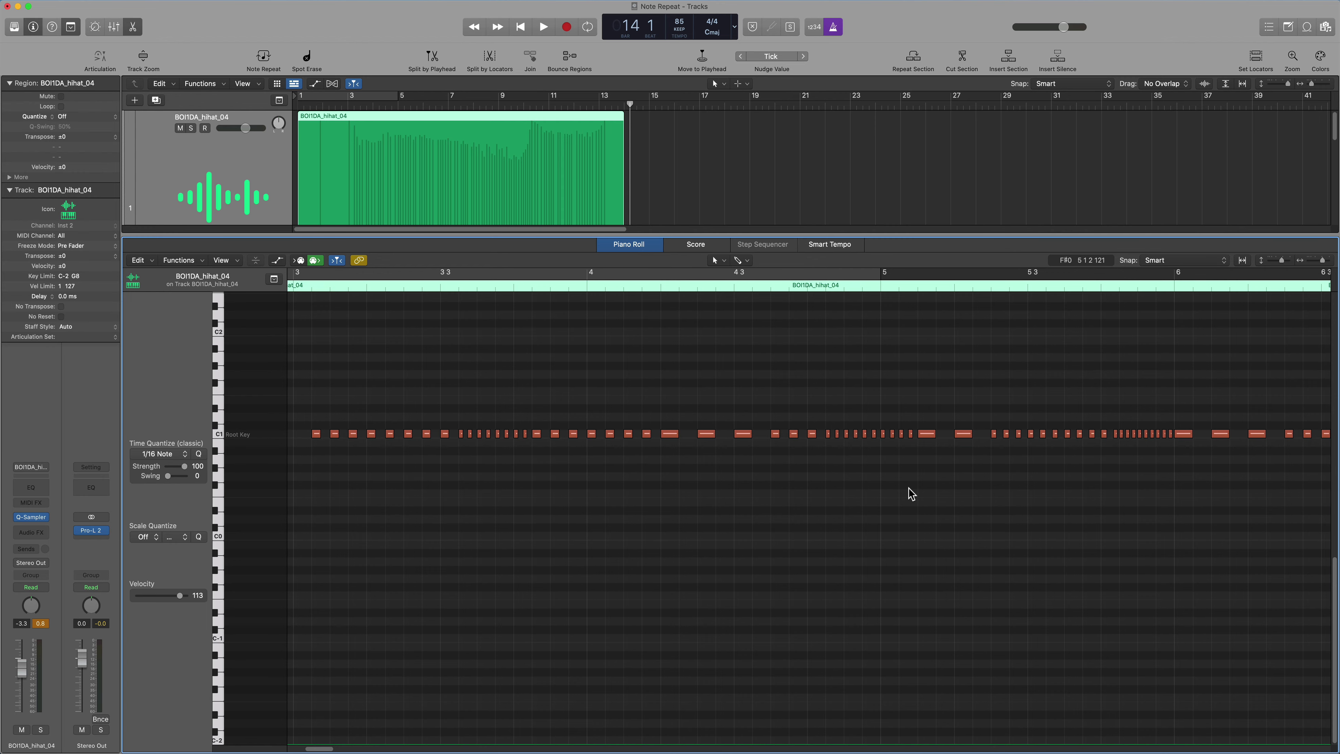
key("e")
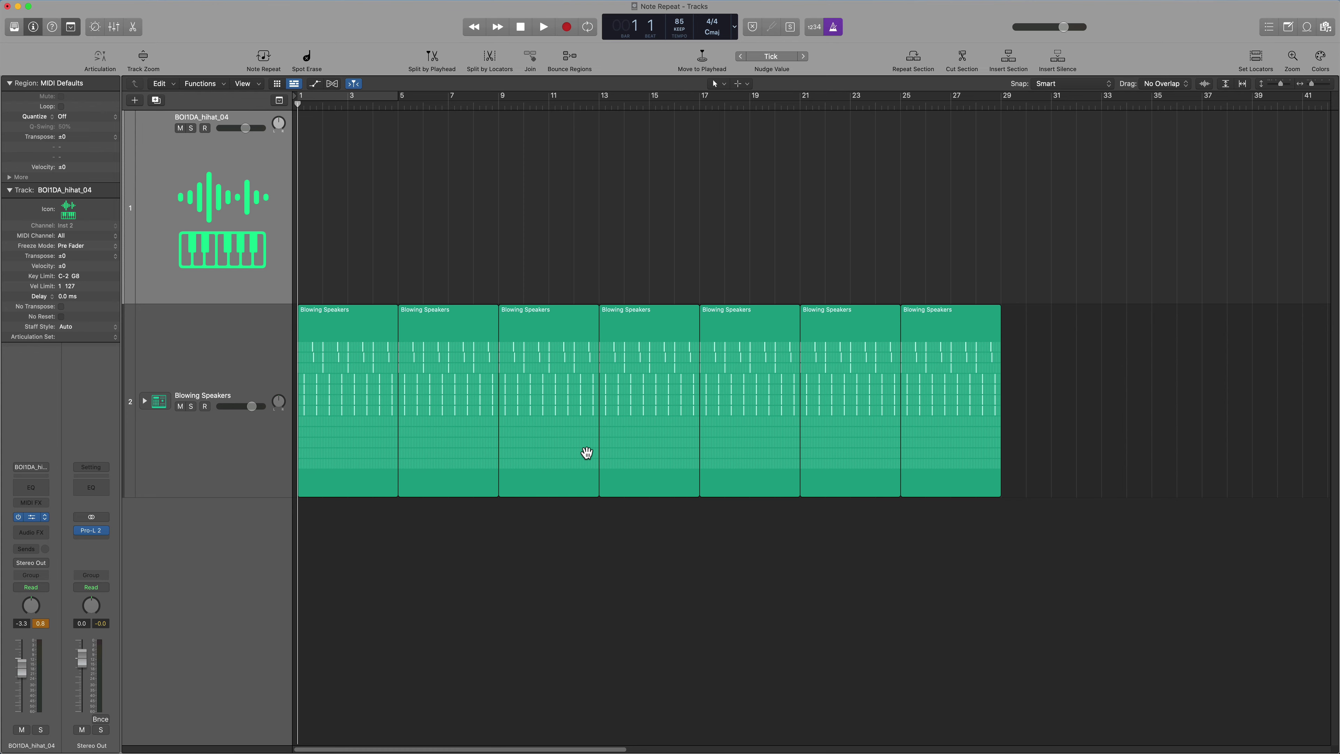
Step: Open the hi-hat track's Quick Sampler to view its sample settings and close the Splice window
left_click(31, 517)
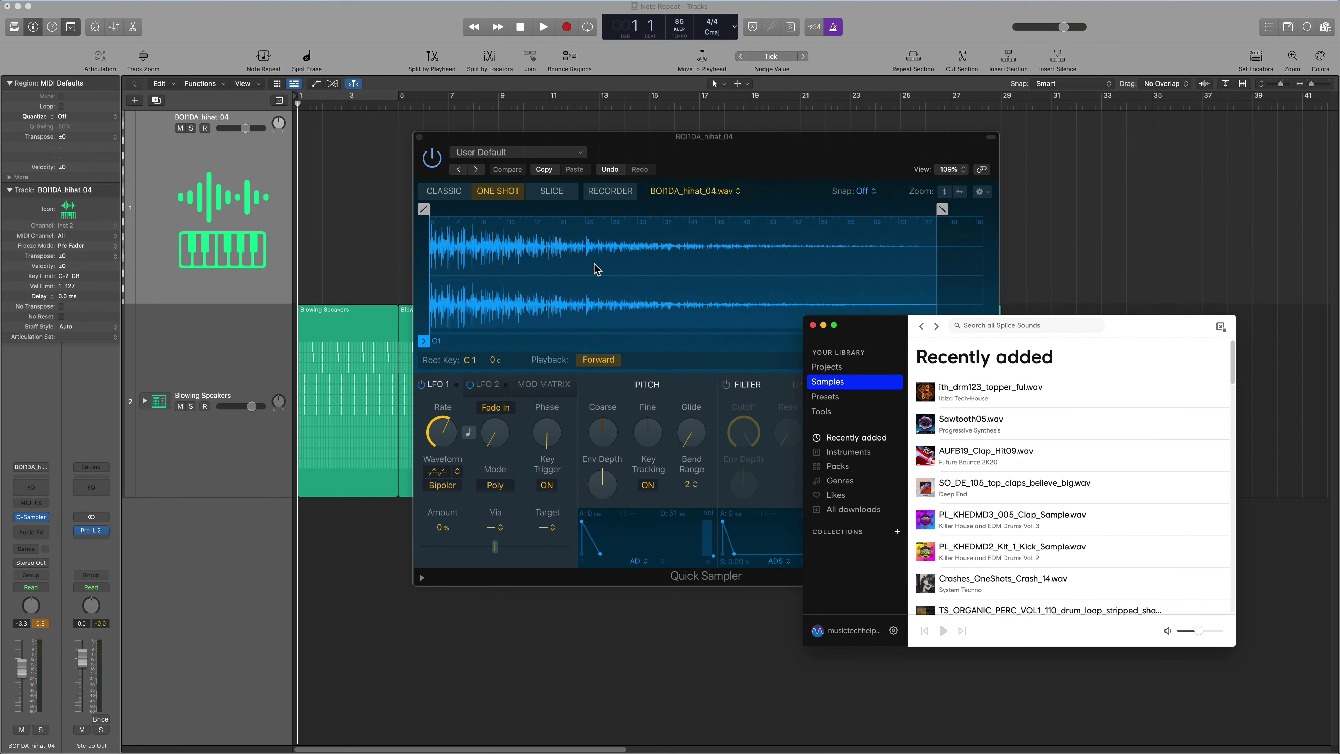
left_click(813, 325)
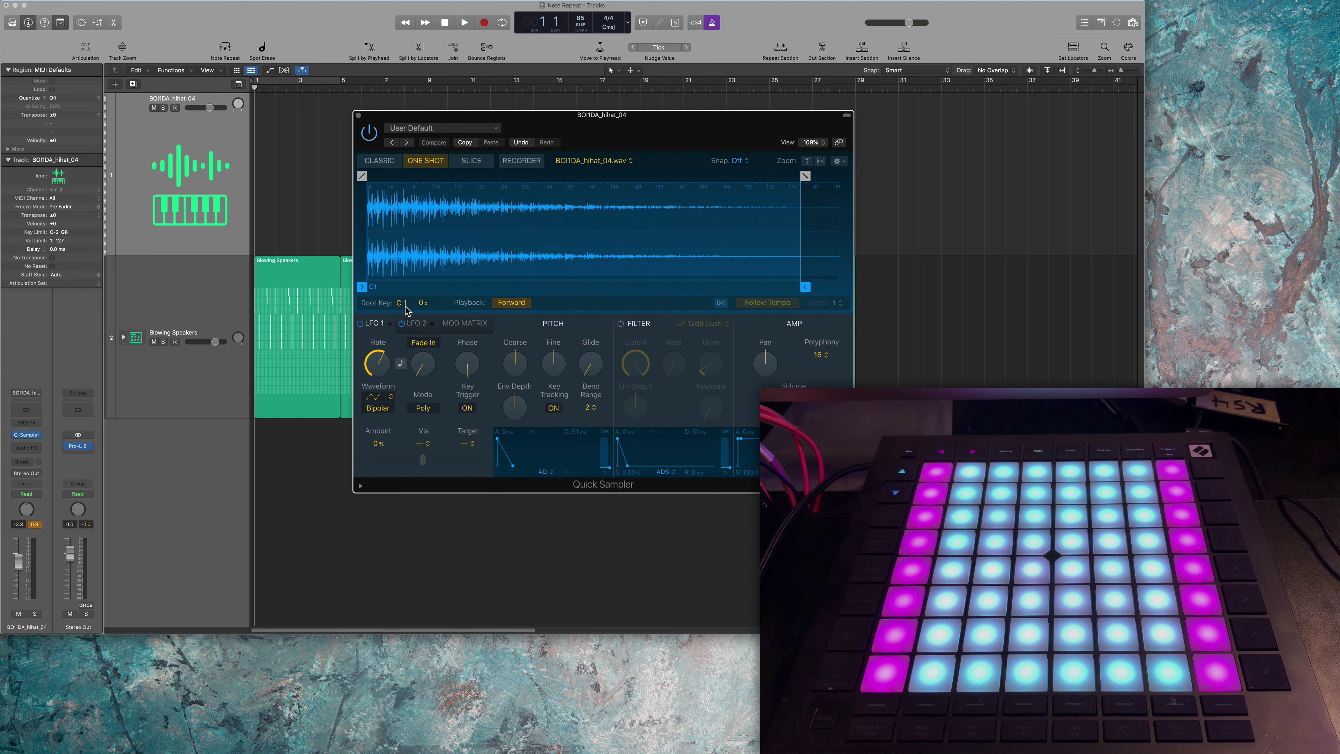
Step: Record-enable the BOI1DA_hihat_04 track and open the Note Repeat window
left_click(175, 107)
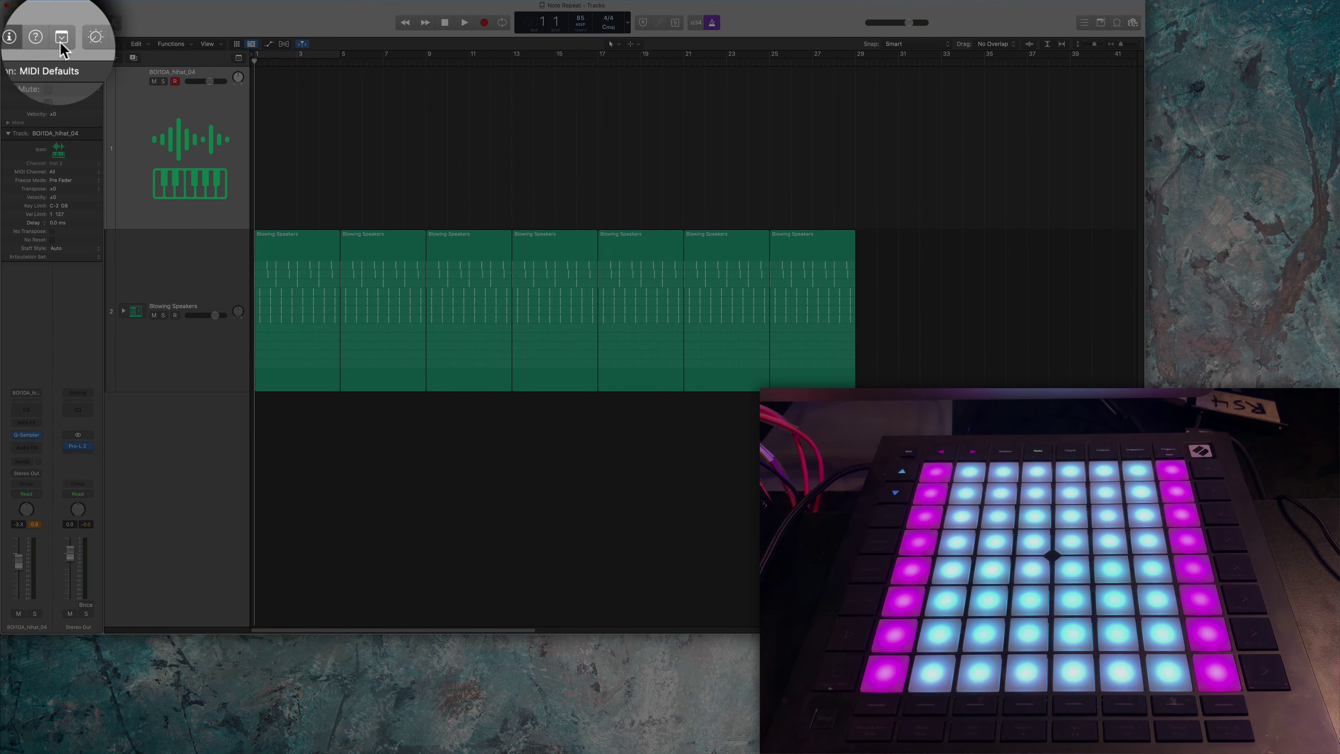
left_click(61, 22)
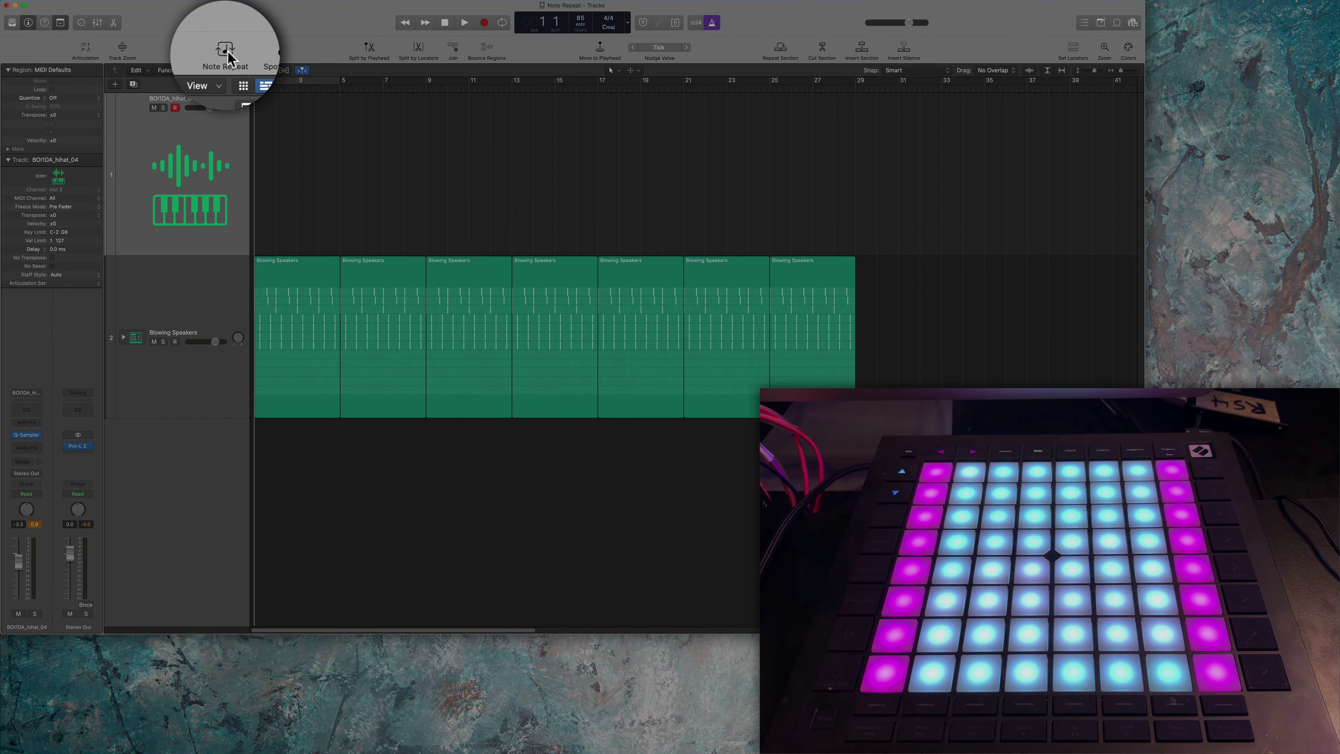
left_click(227, 52)
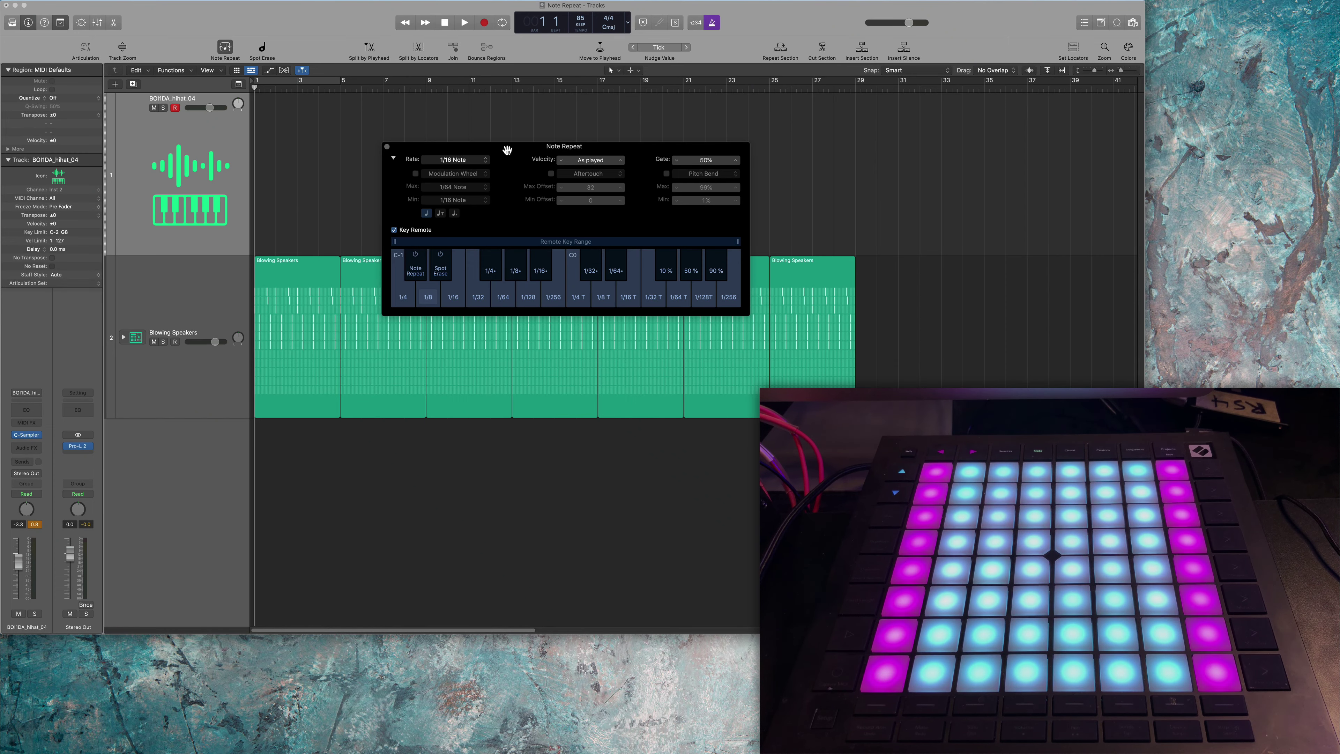
Step: Try out Note Repeat's Key Remote and Modulation Wheel rate options in the expanded settings
left_click(393, 157)
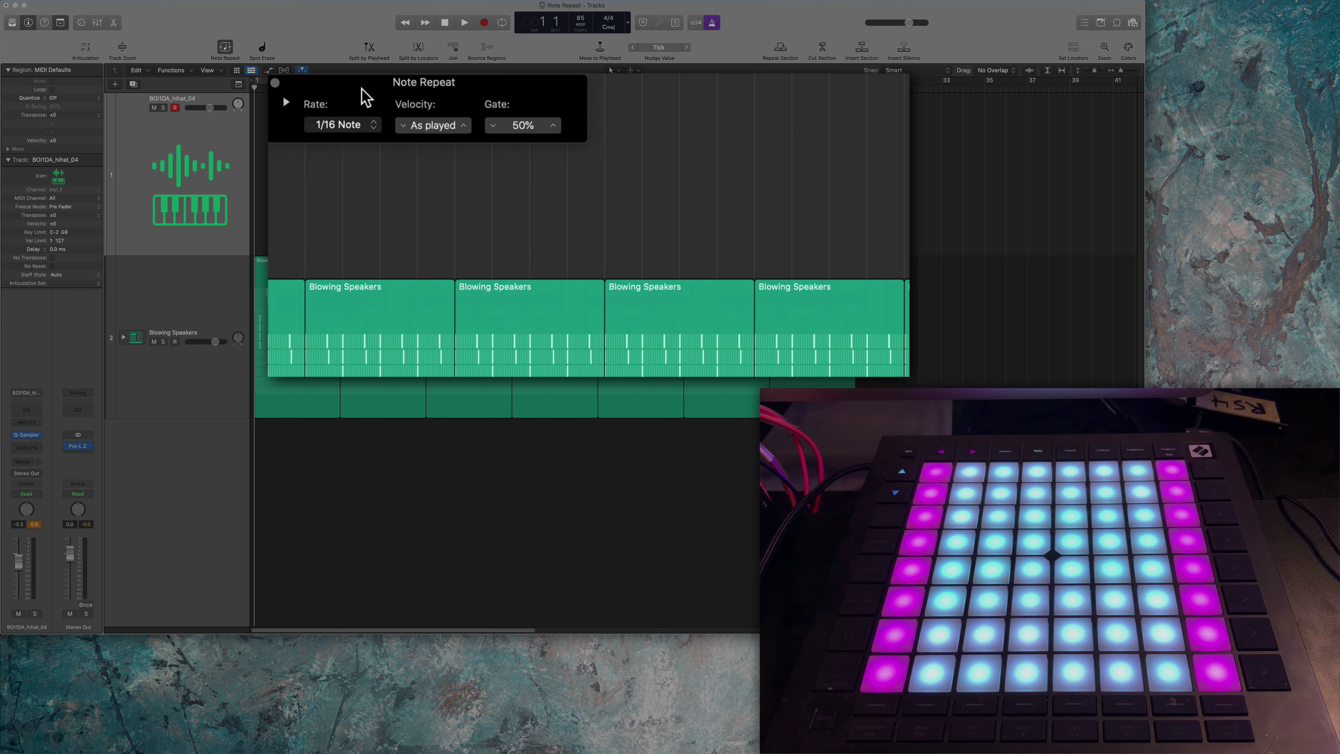
left_click(286, 102)
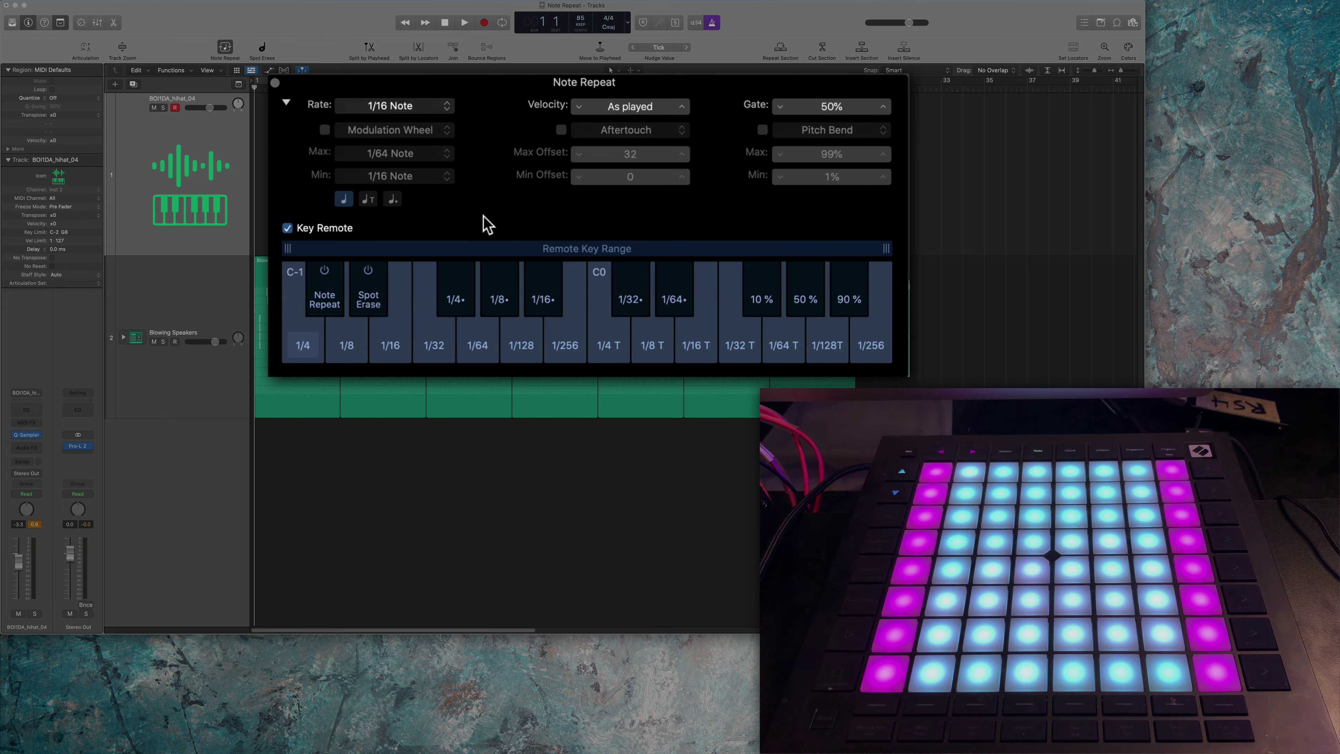
left_click(334, 229)
left_click(334, 229)
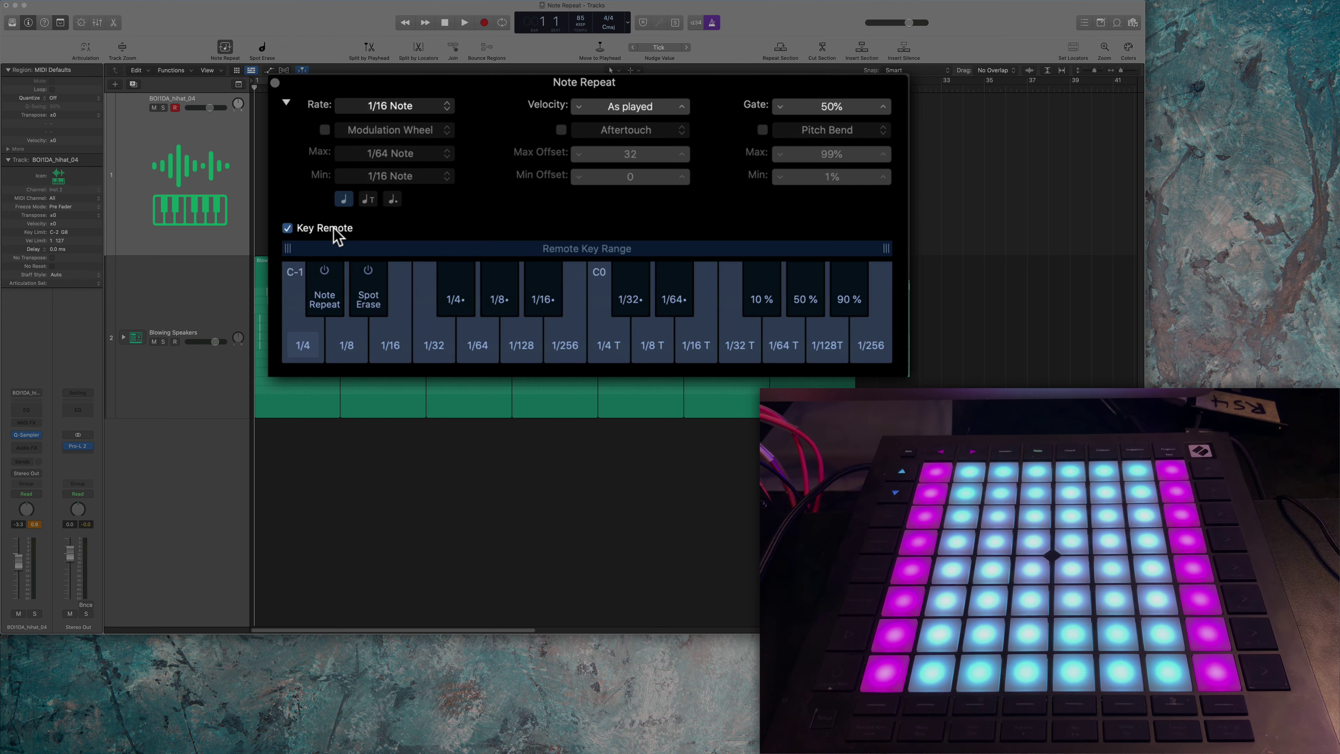
left_click(325, 130)
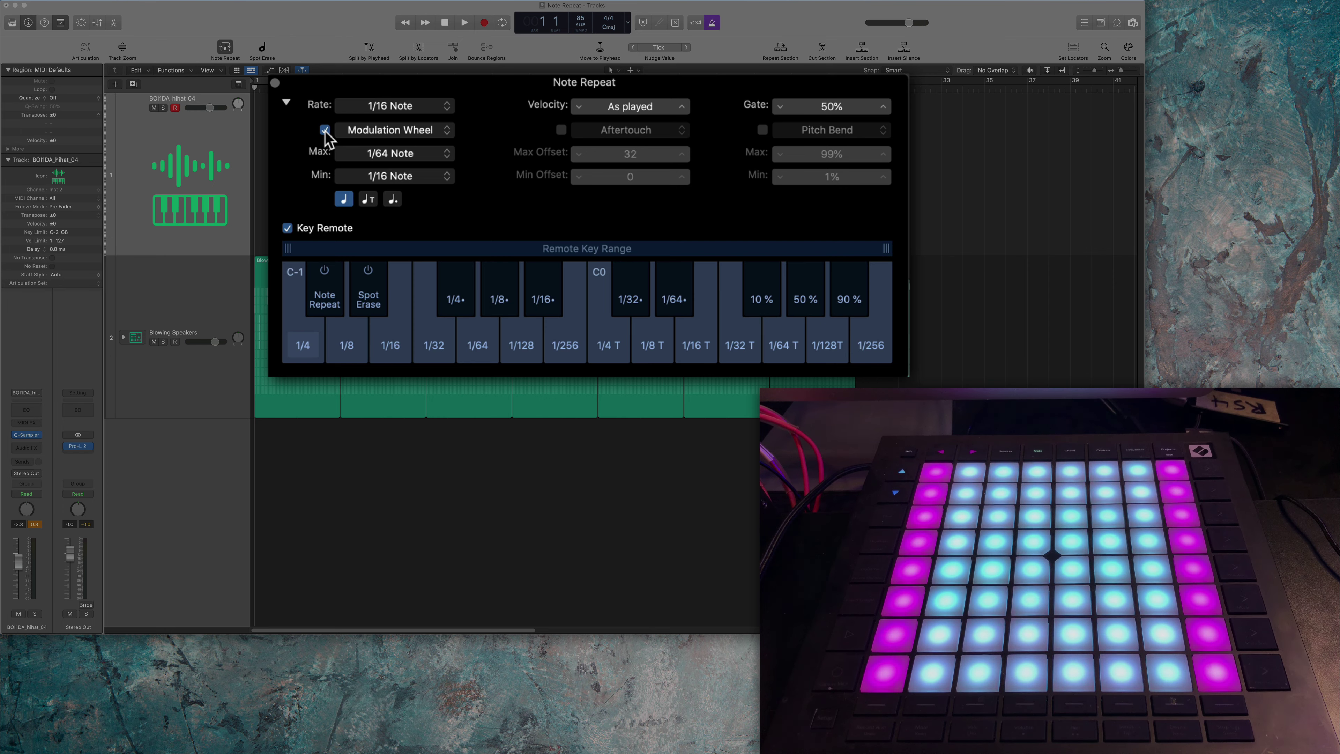
left_click(325, 130)
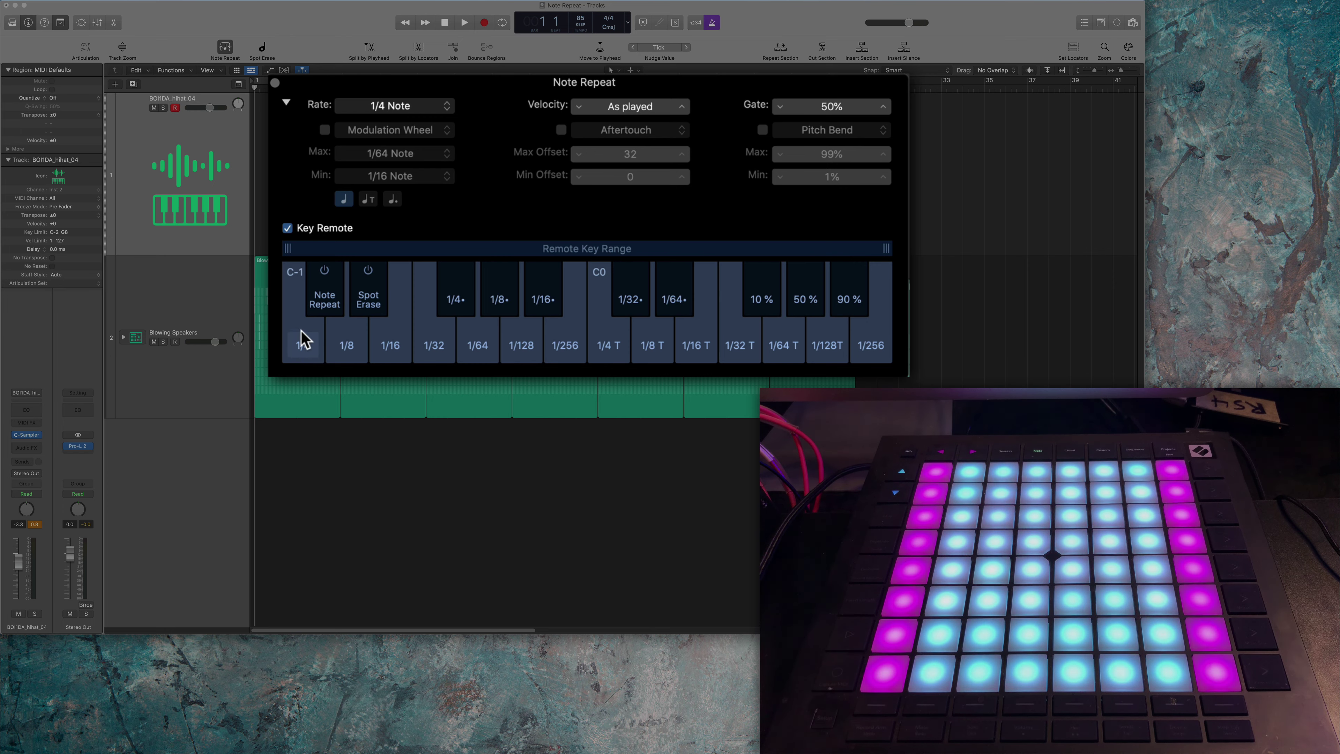
Step: Try different Note Repeat rates with the remote keys, including 1/8, 1/256 and 1/4 triplet
left_click(347, 361)
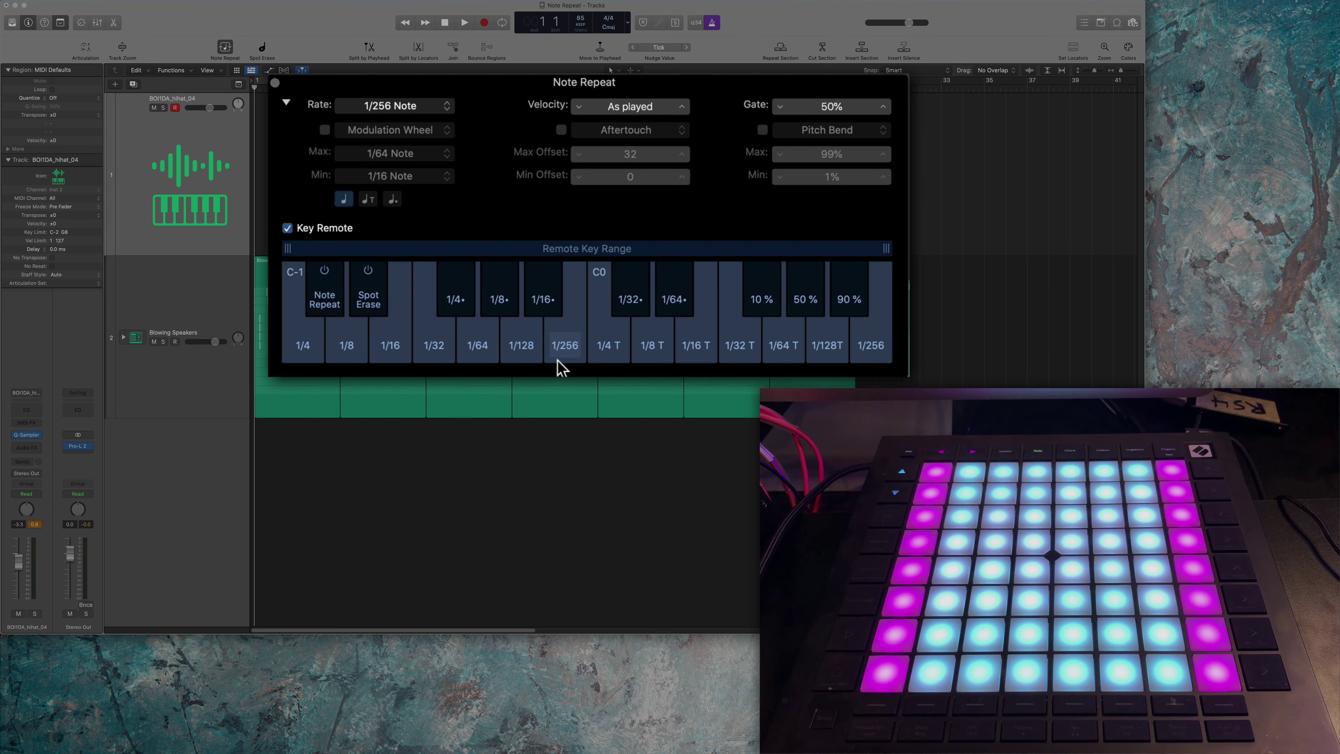
left_click(617, 363)
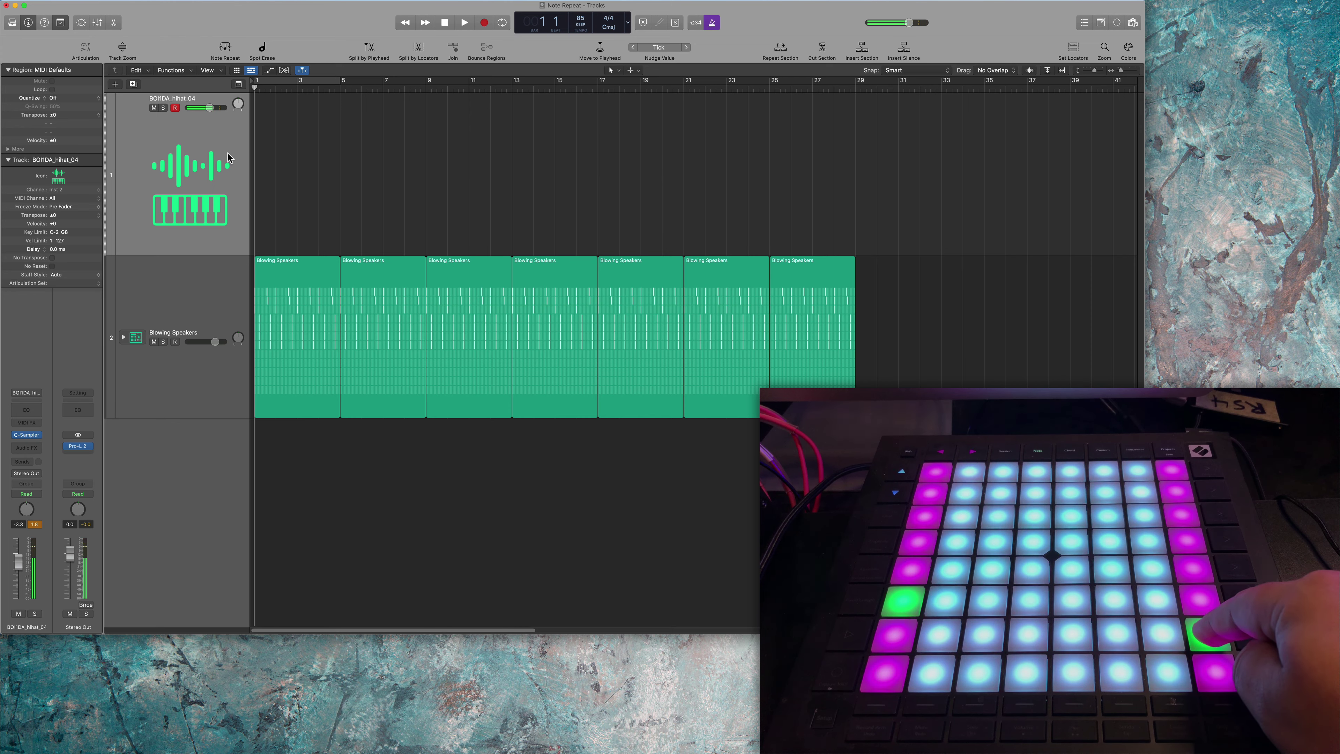
Step: Reopen the Note Repeat window and move it below the hi-hat track's recording area
left_click(225, 49)
left_click_drag(590, 151, 430, 368)
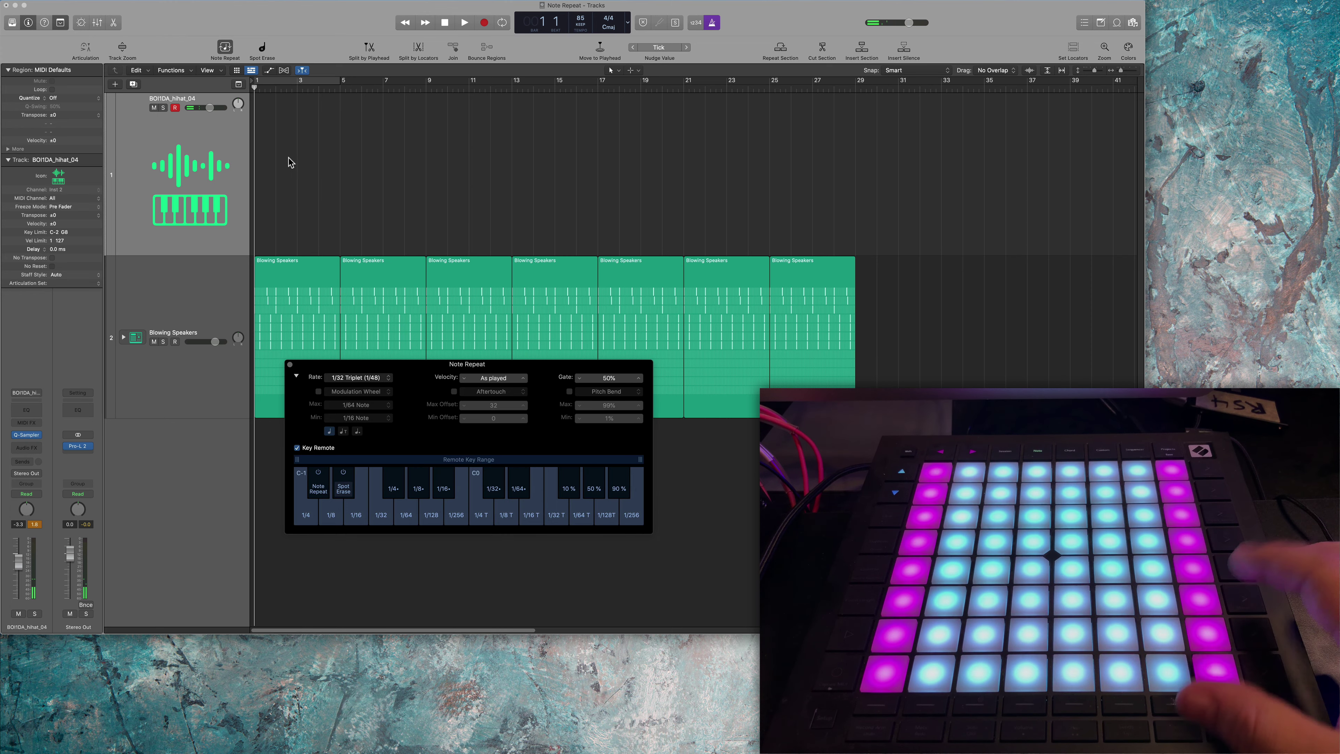
Step: Record a new Note Repeat hi-hat pattern on the BOI1DA_hihat_04 track and stop the transport
key("r")
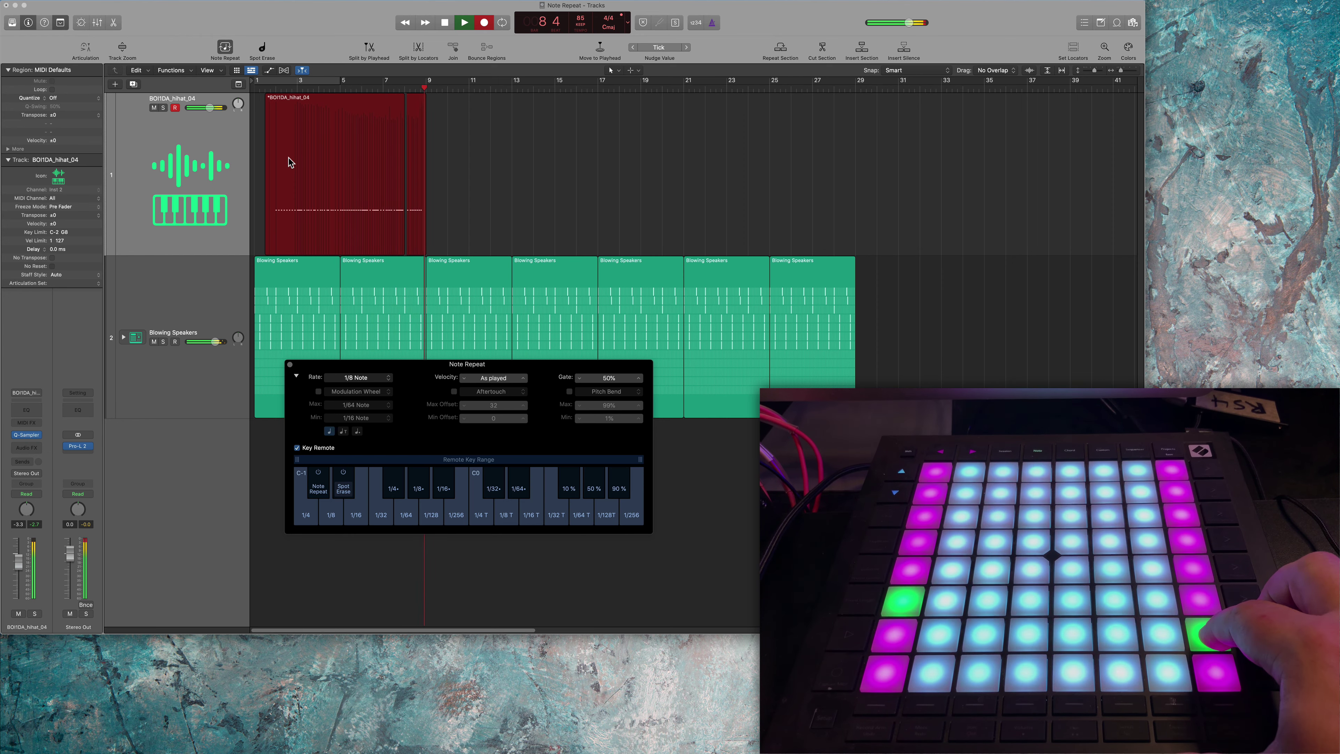
key("space")
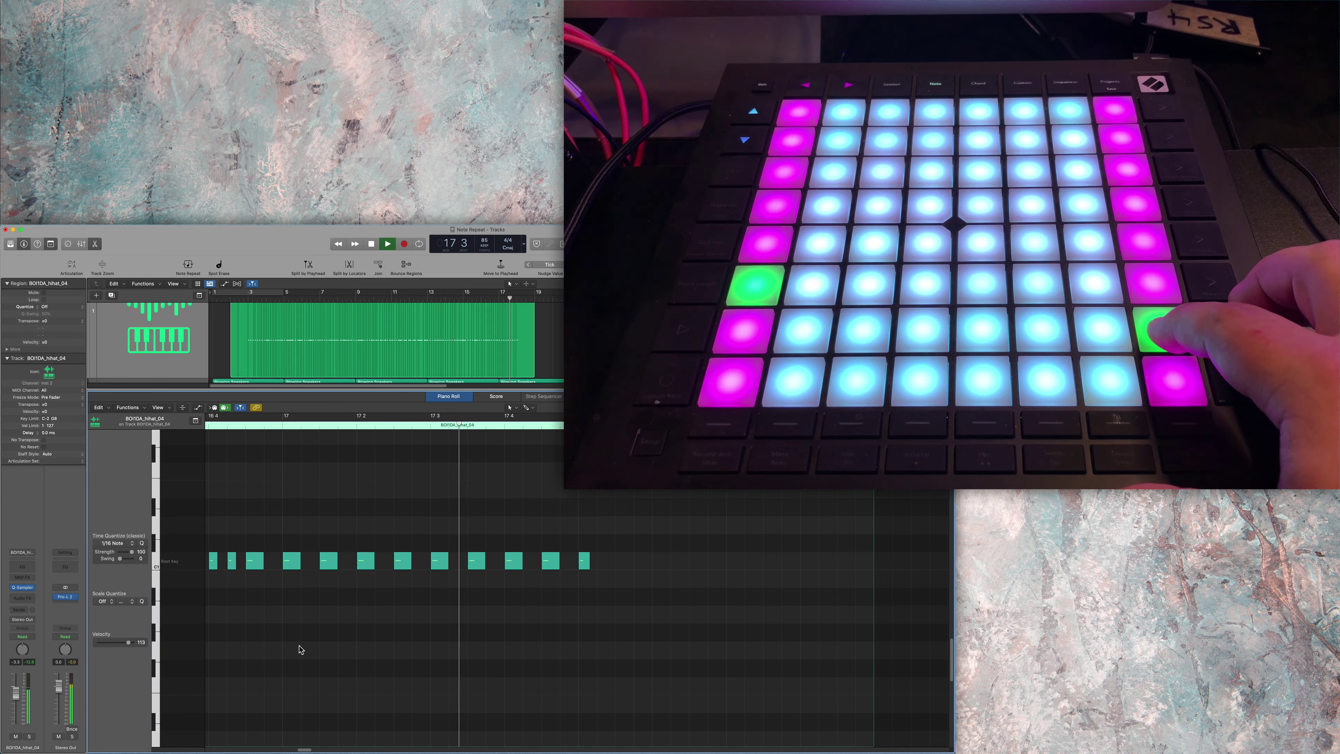
key("space")
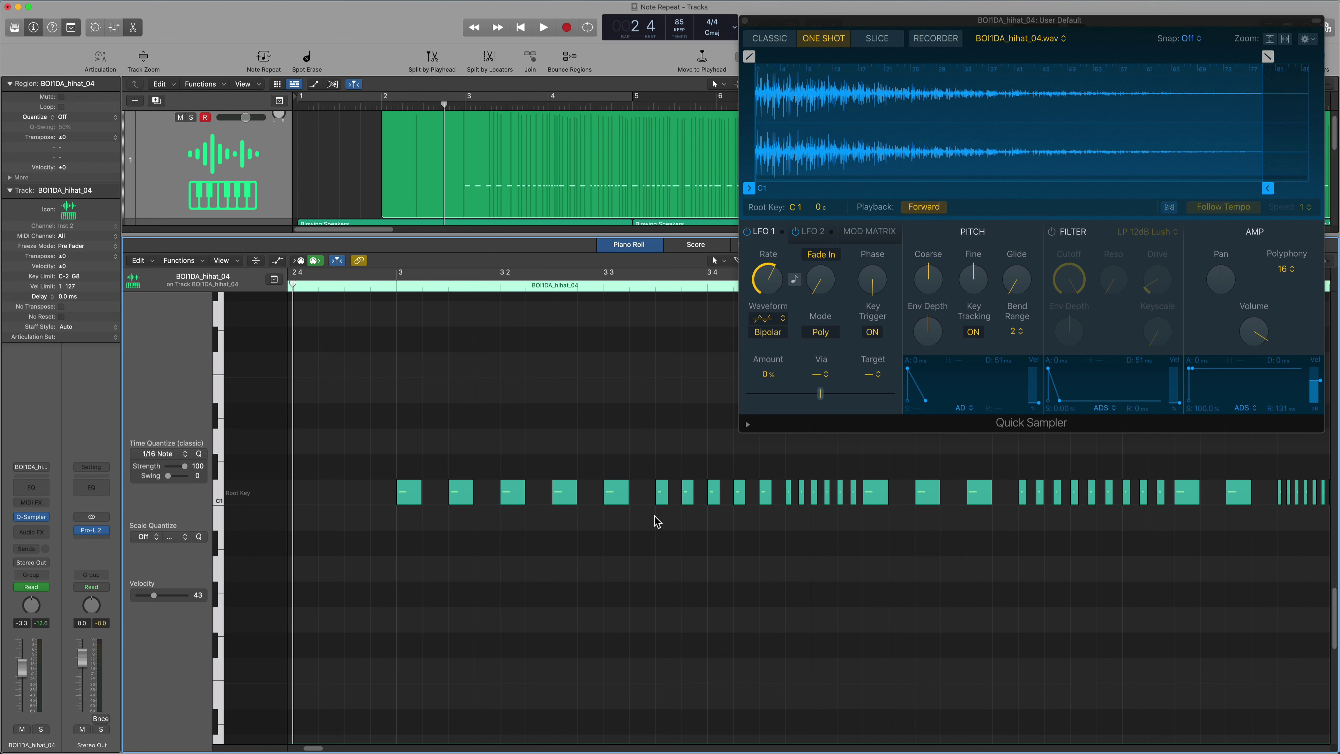
Step: Select the eleven short hi-hat notes in the second half of bar 3 and try transposing them up and down by semitones
left_click_drag(741, 538, 854, 508)
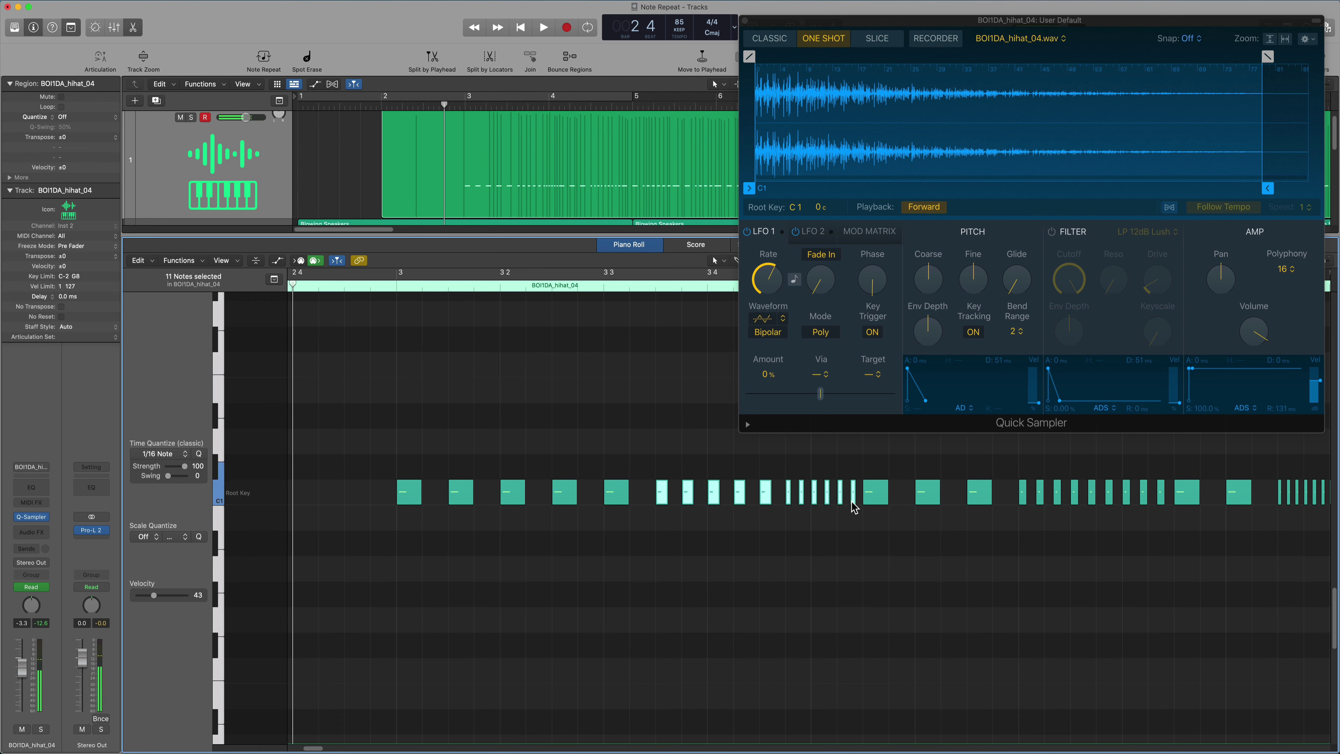
key("alt+Up")
key("alt+Up")
key("alt+Down")
key("alt+Down")
key("alt+Down")
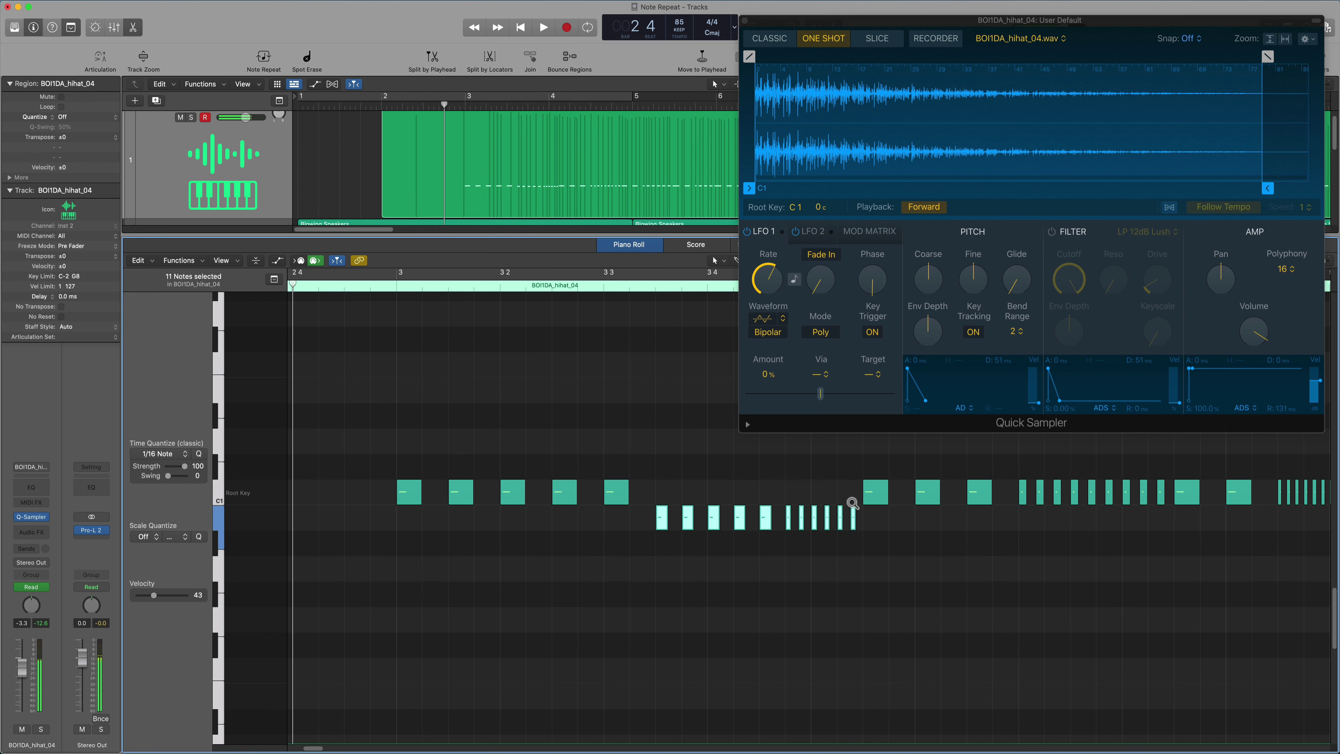
key("alt+Up")
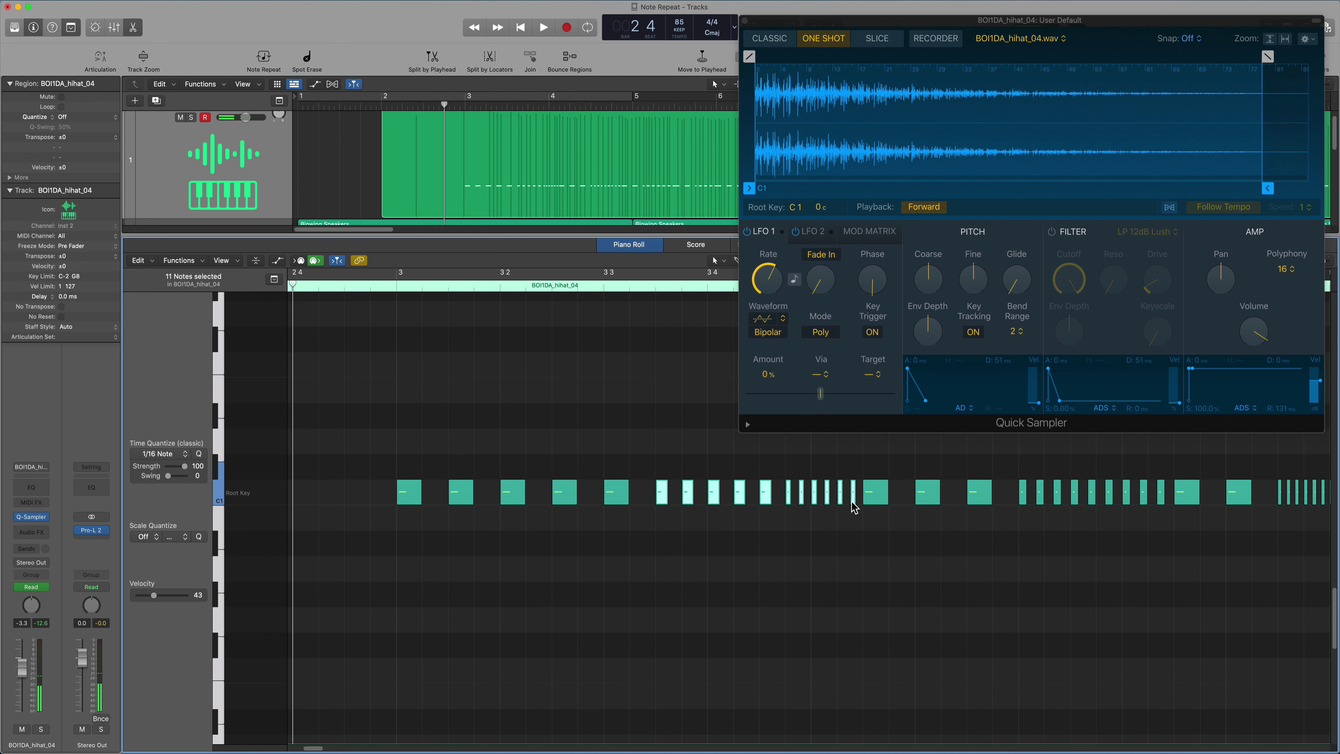